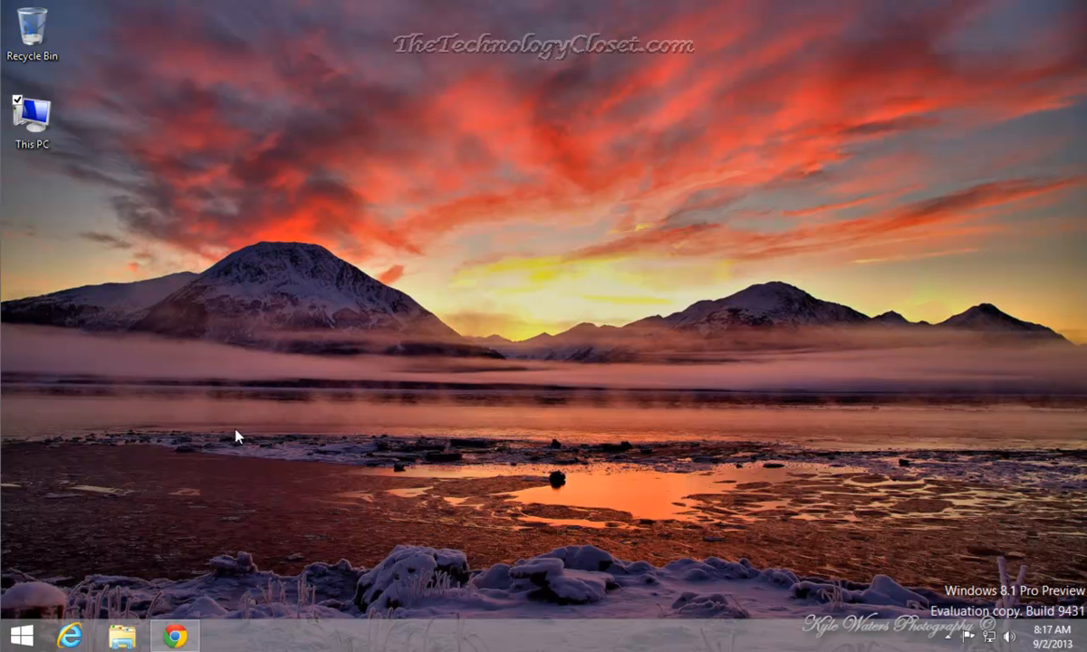
View the free AOMEI Backupper download page on backup-utility.com in Chrome and minimise the browser
click(175, 639)
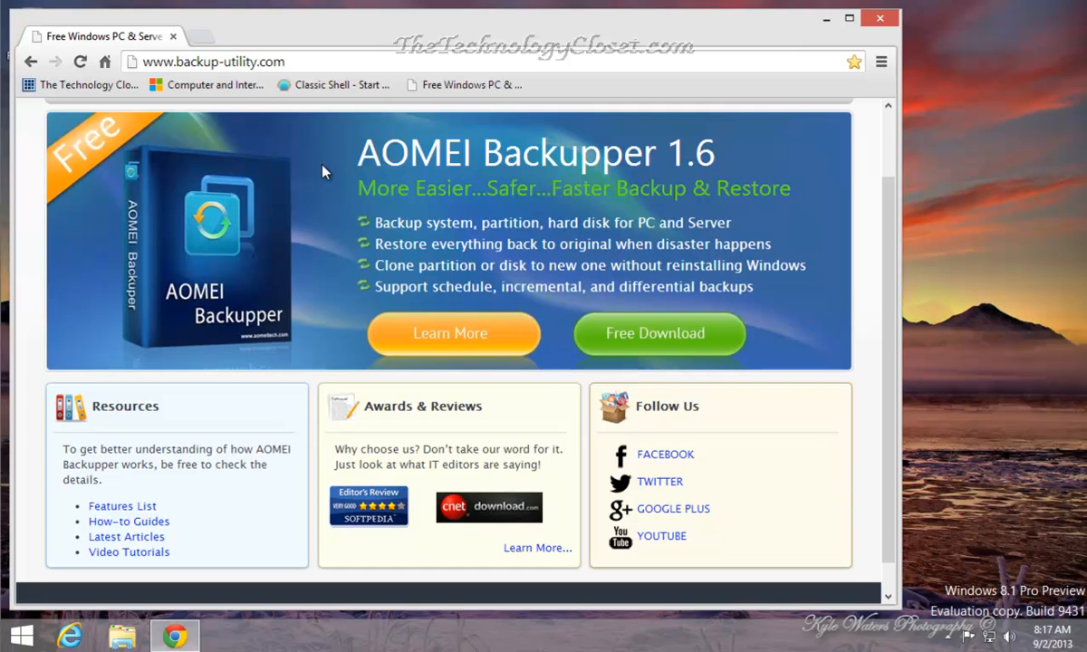
click(643, 340)
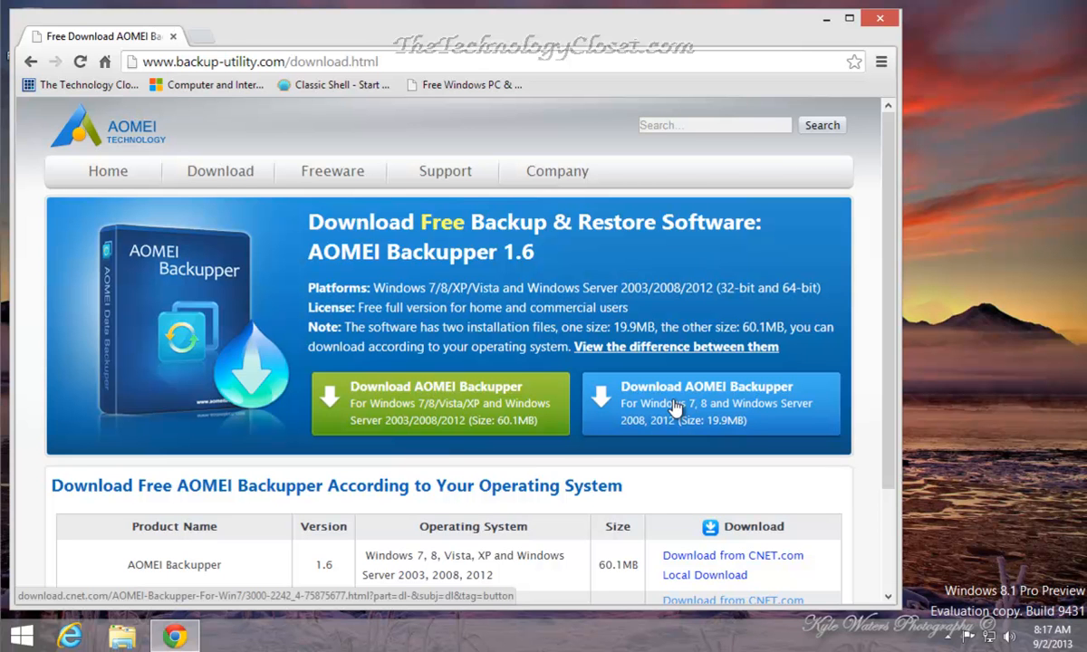
click(826, 19)
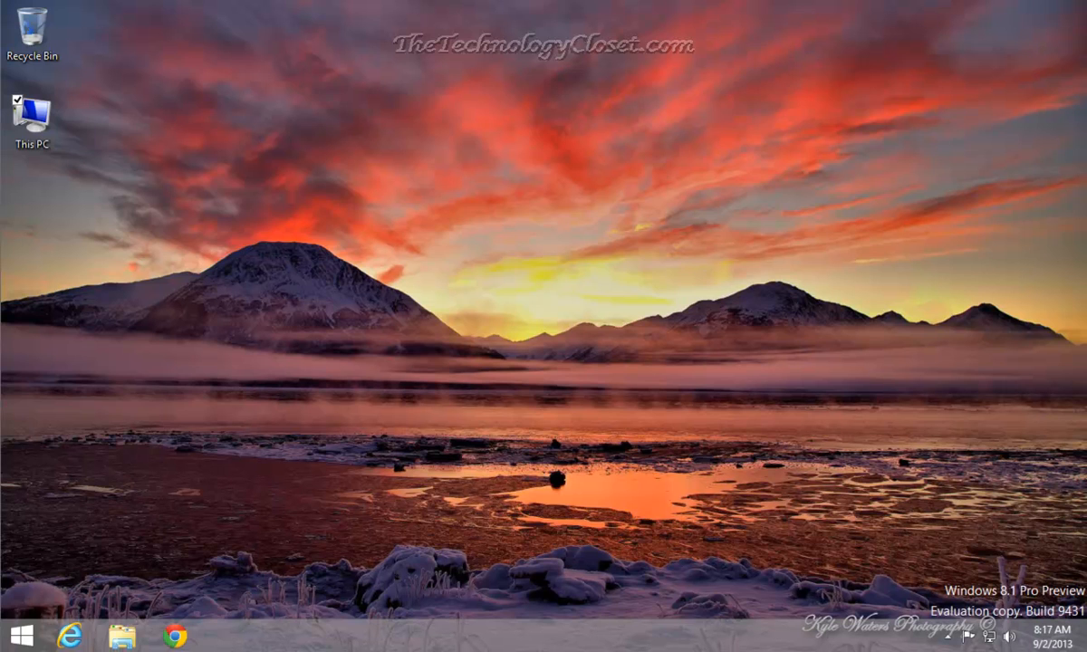
Run the AOMEI Backupper installer from the Downloads folder in File Explorer with administrator permission, and close the folder window
click(122, 636)
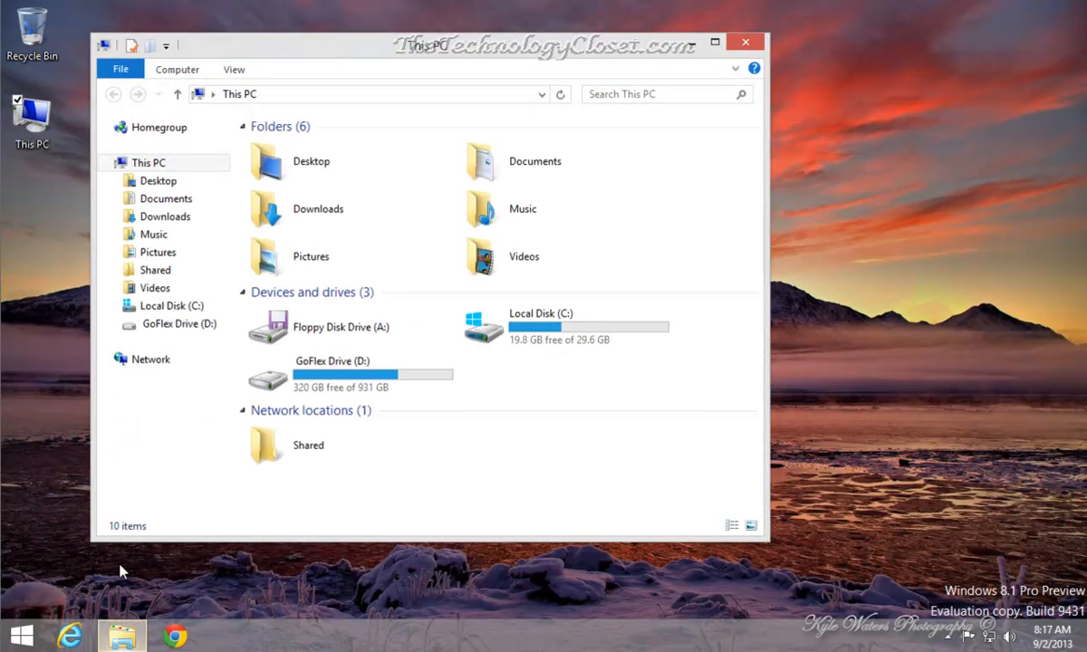
click(165, 218)
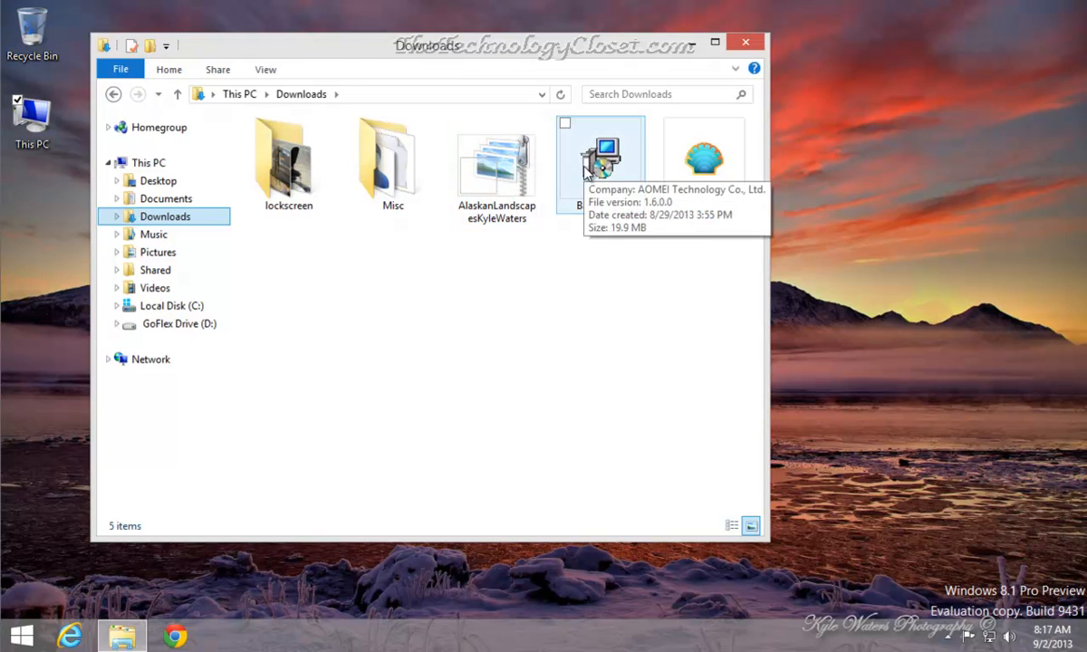
click(587, 172)
double_click(586, 172)
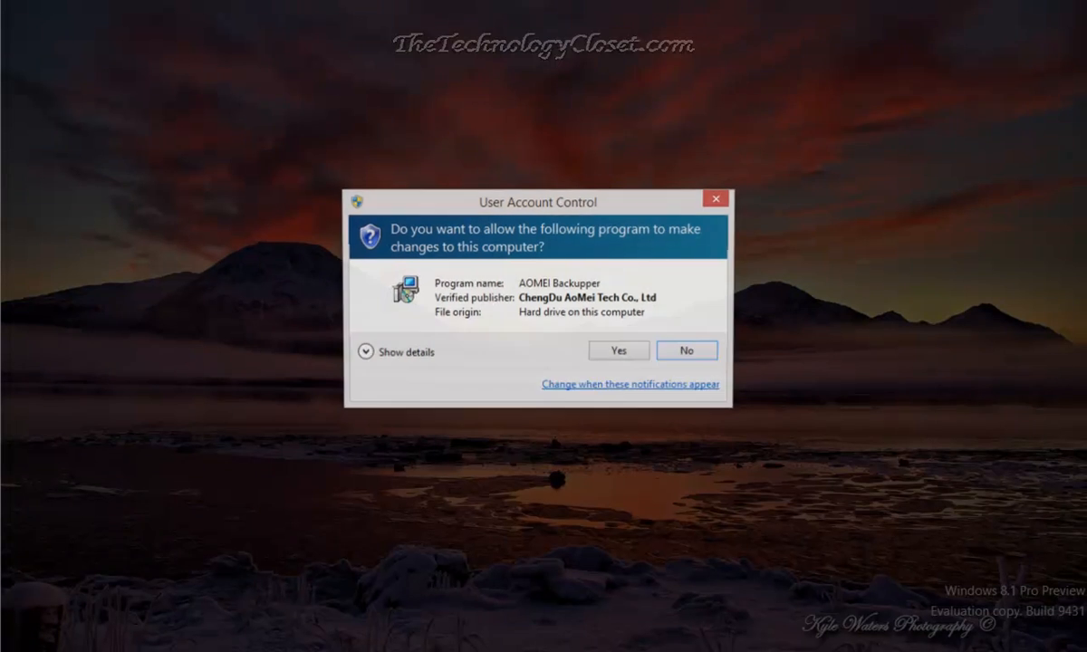
click(618, 352)
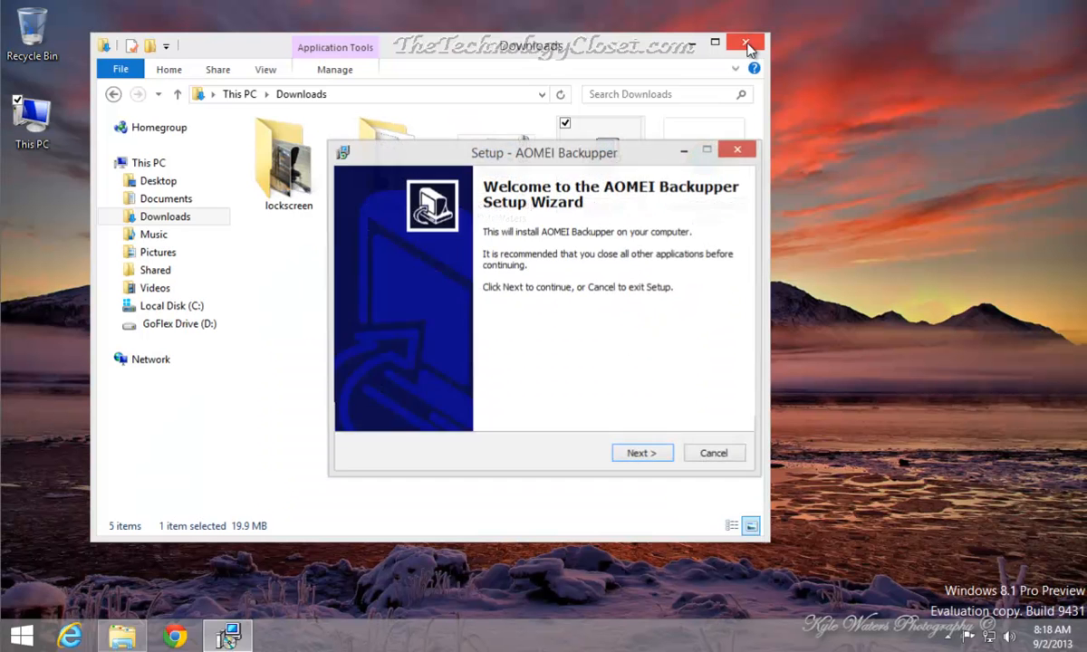
click(750, 43)
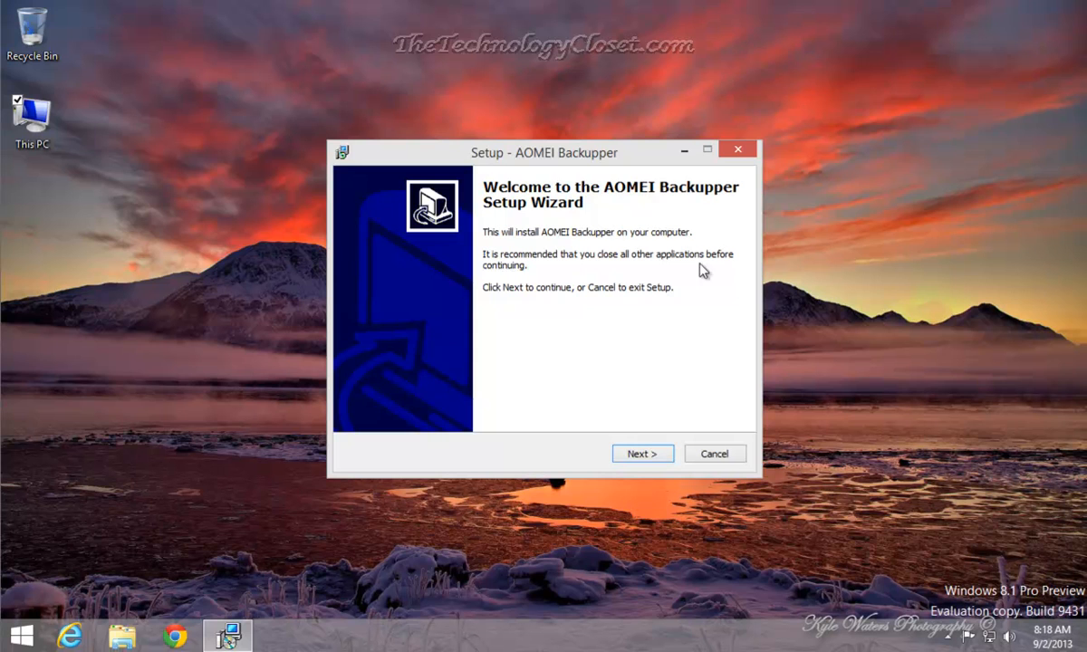
Install AOMEI Backupper, accepting the licence agreement and keeping the default destination, Start Menu folder and desktop icon
click(641, 452)
click(384, 400)
click(641, 458)
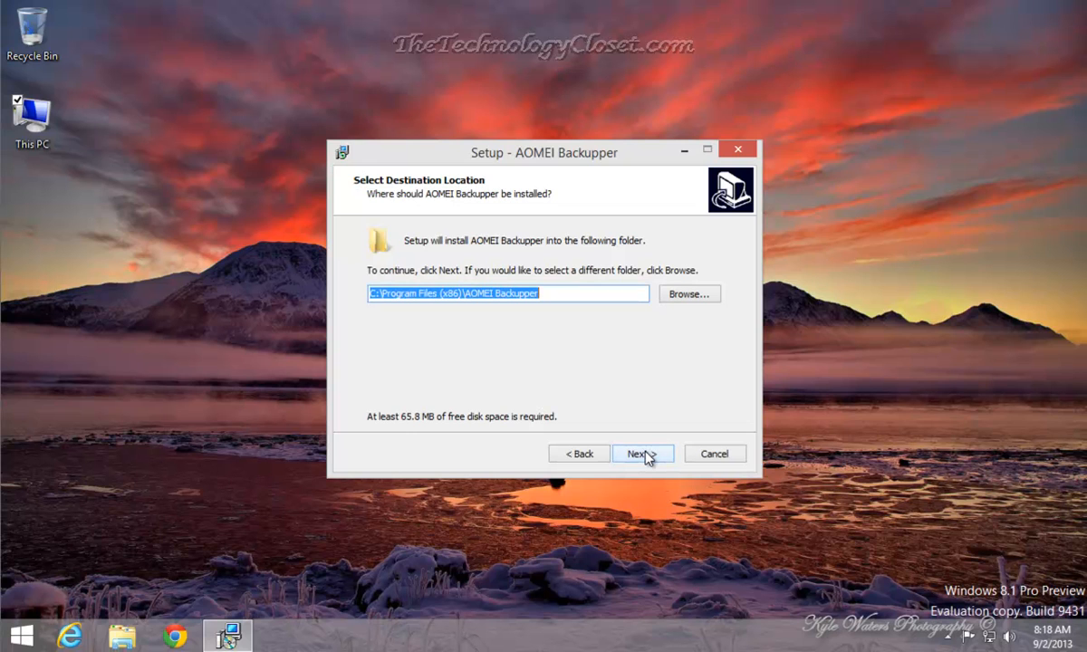
click(644, 455)
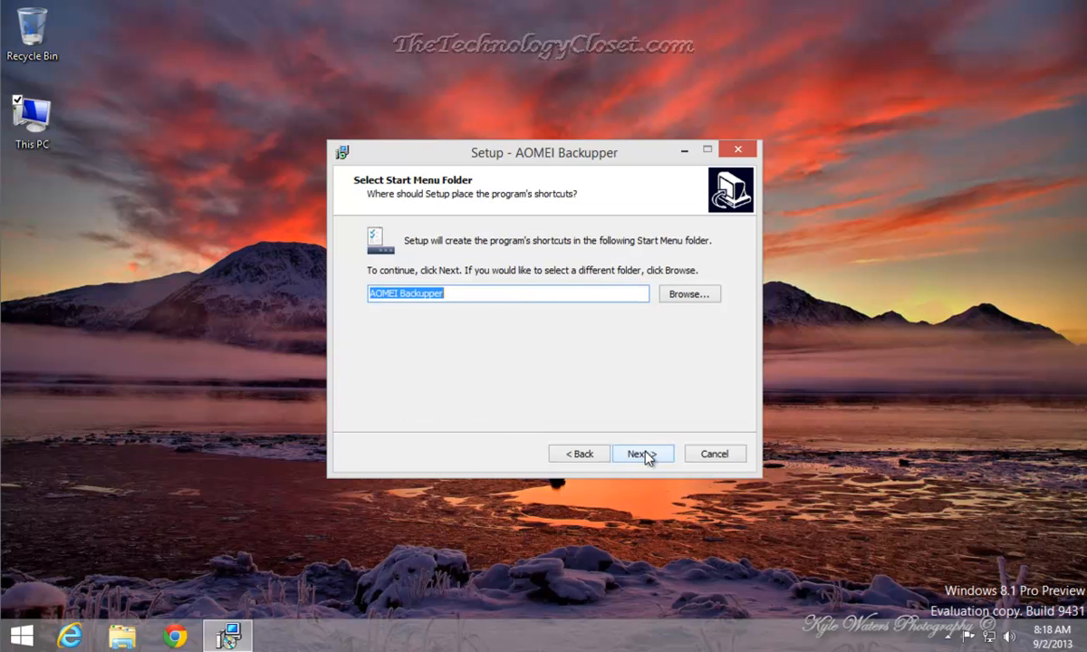
click(647, 457)
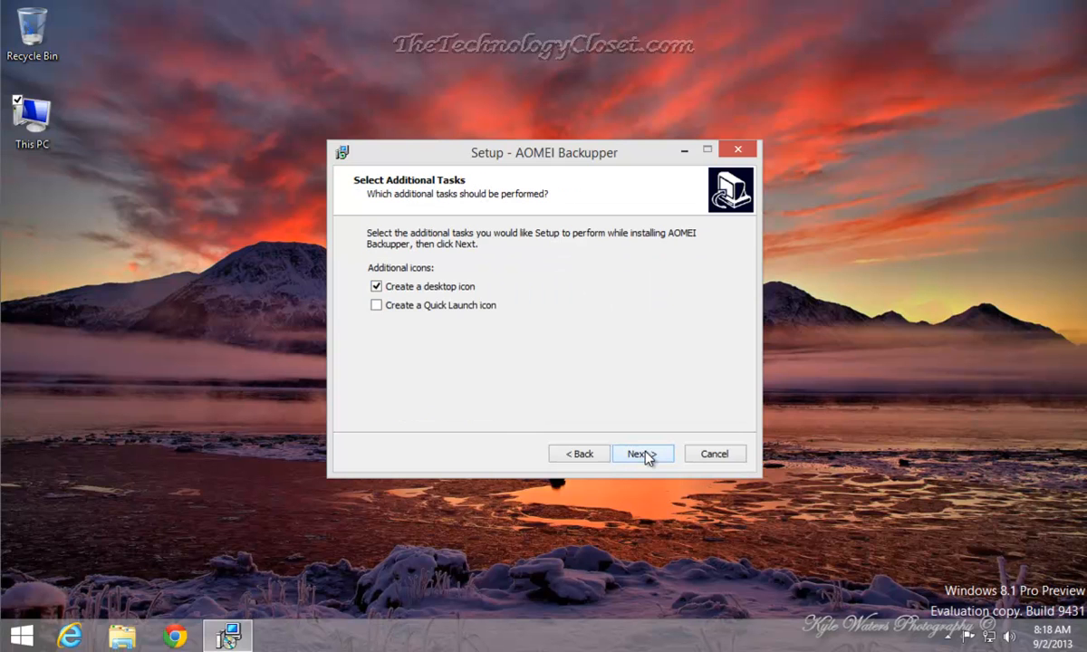
click(647, 455)
click(646, 456)
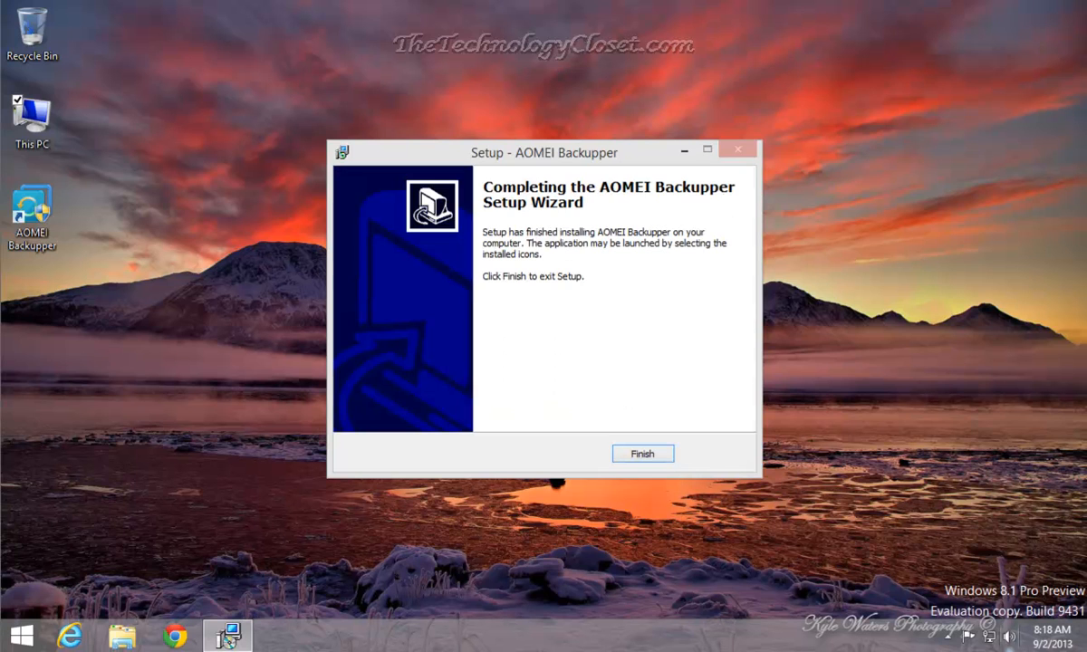
click(642, 456)
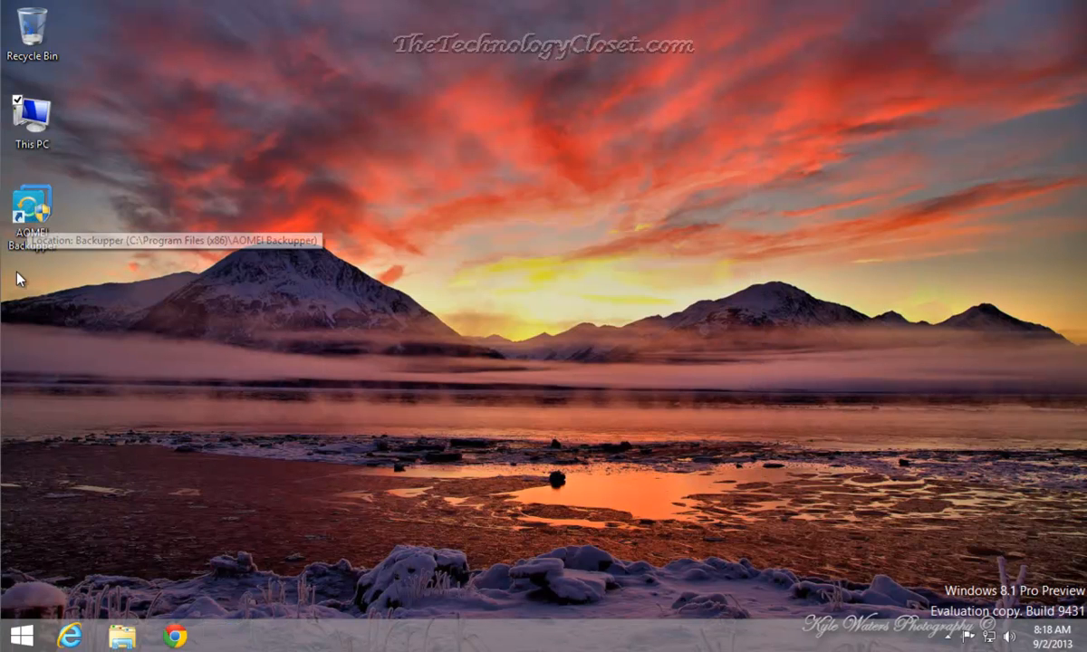
Launch AOMEI Backupper from the desktop with administrator permission and create a new backup of type Disk Backup
double_click(27, 210)
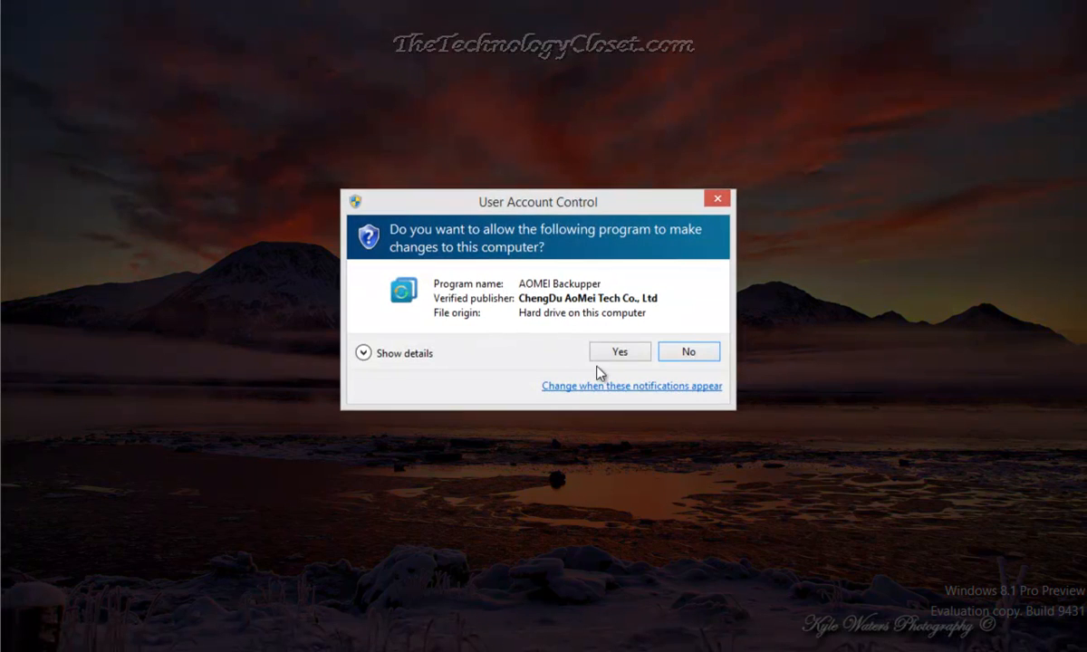
click(620, 352)
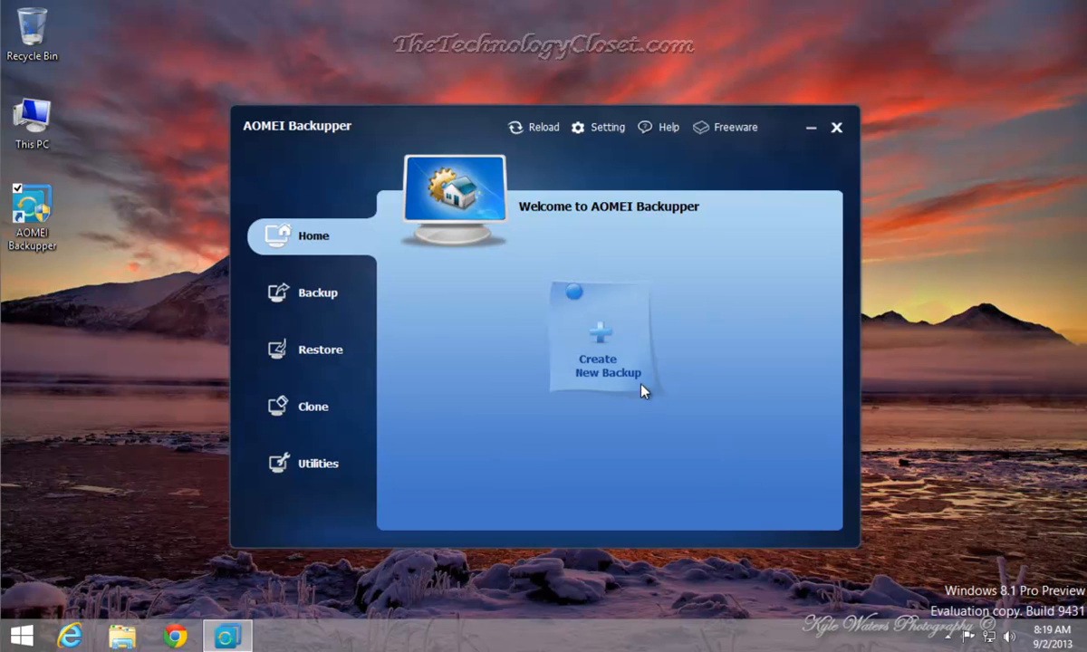
click(598, 353)
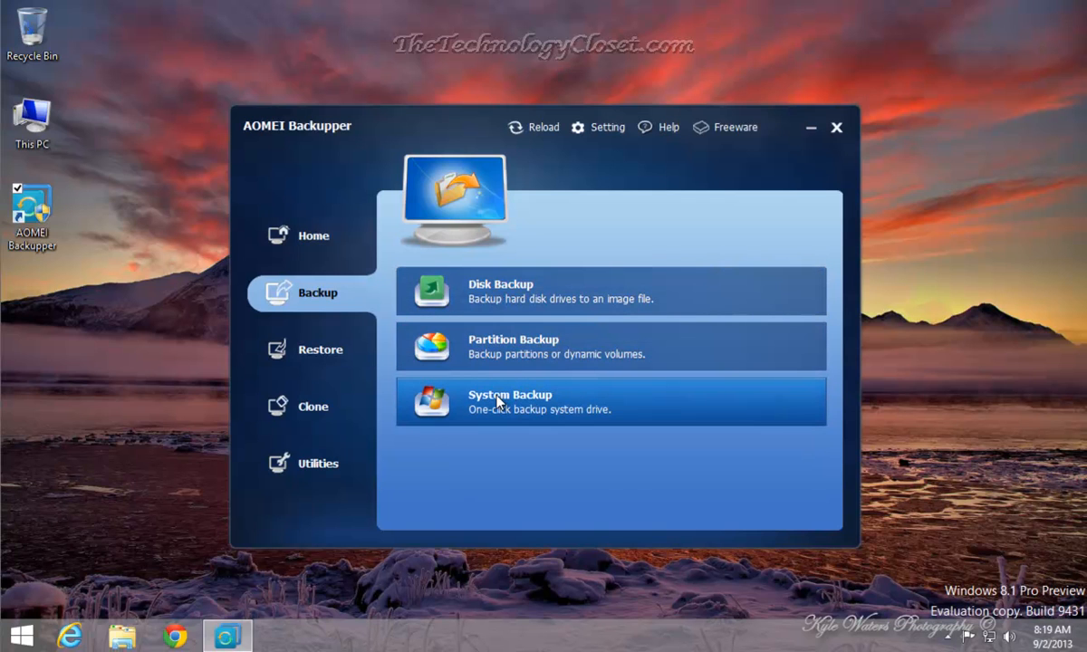
click(501, 289)
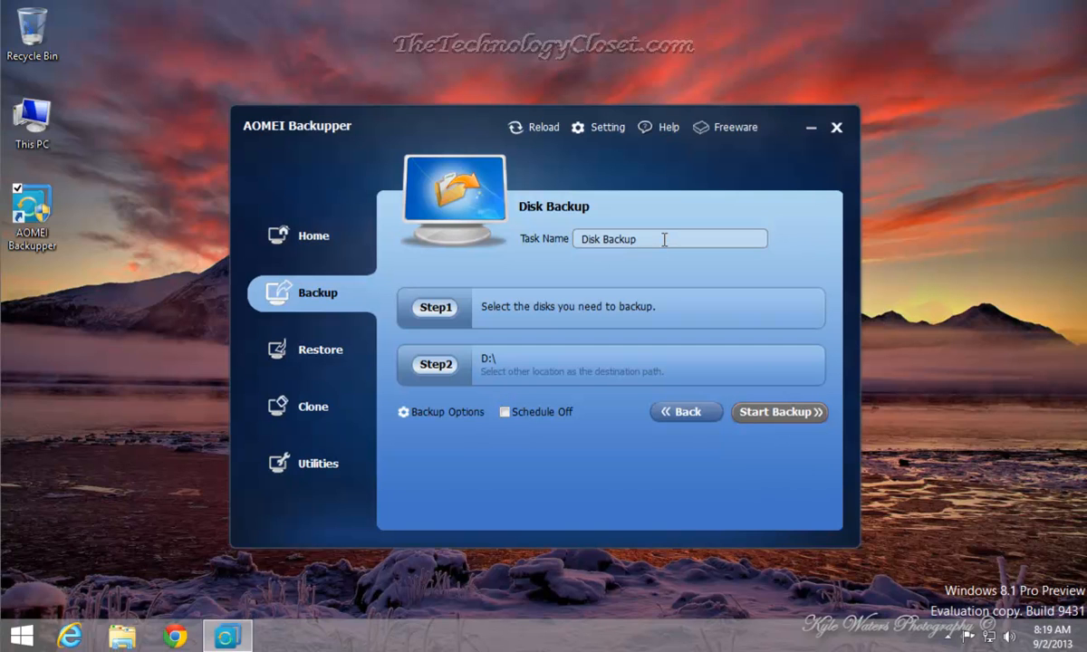
Add Disk0, the disk holding the C: volume, as the source of the disk backup
click(497, 314)
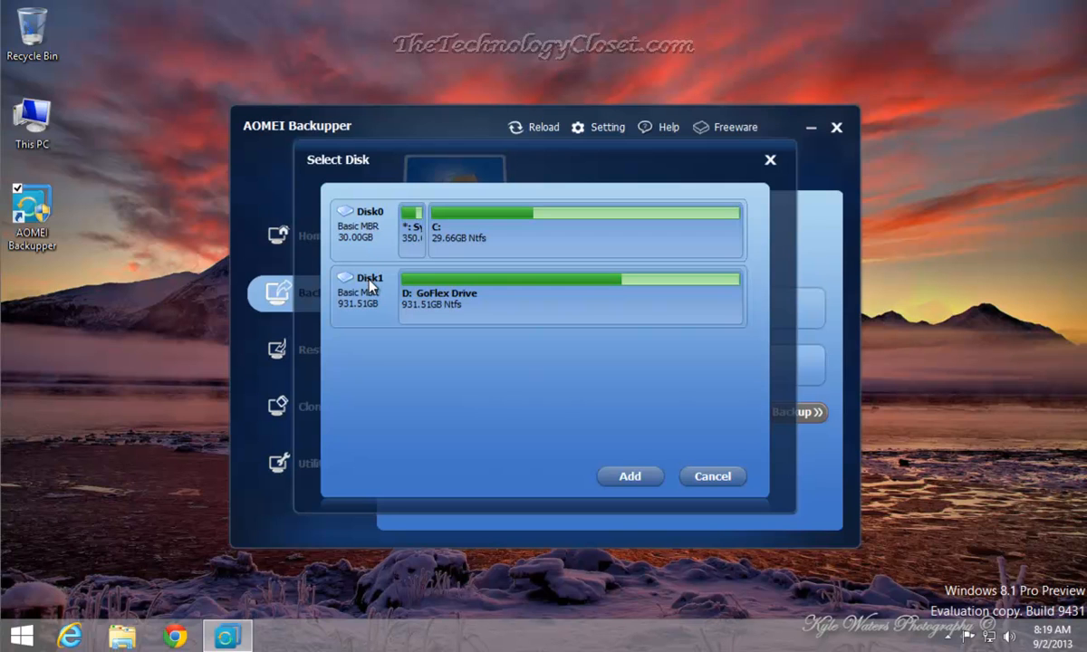
click(369, 231)
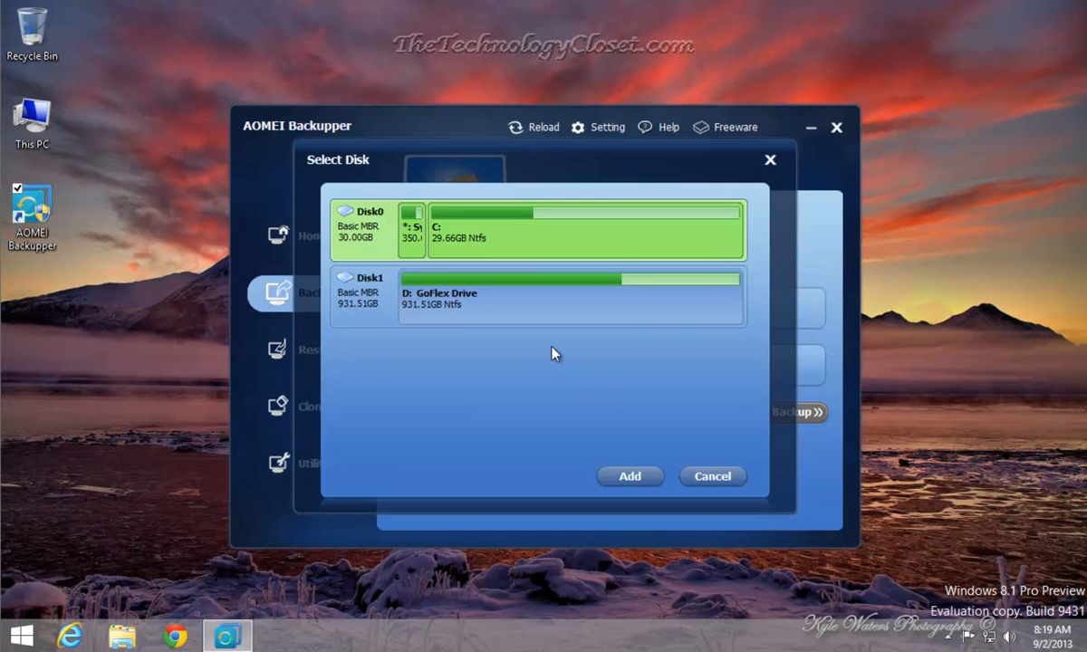
click(639, 479)
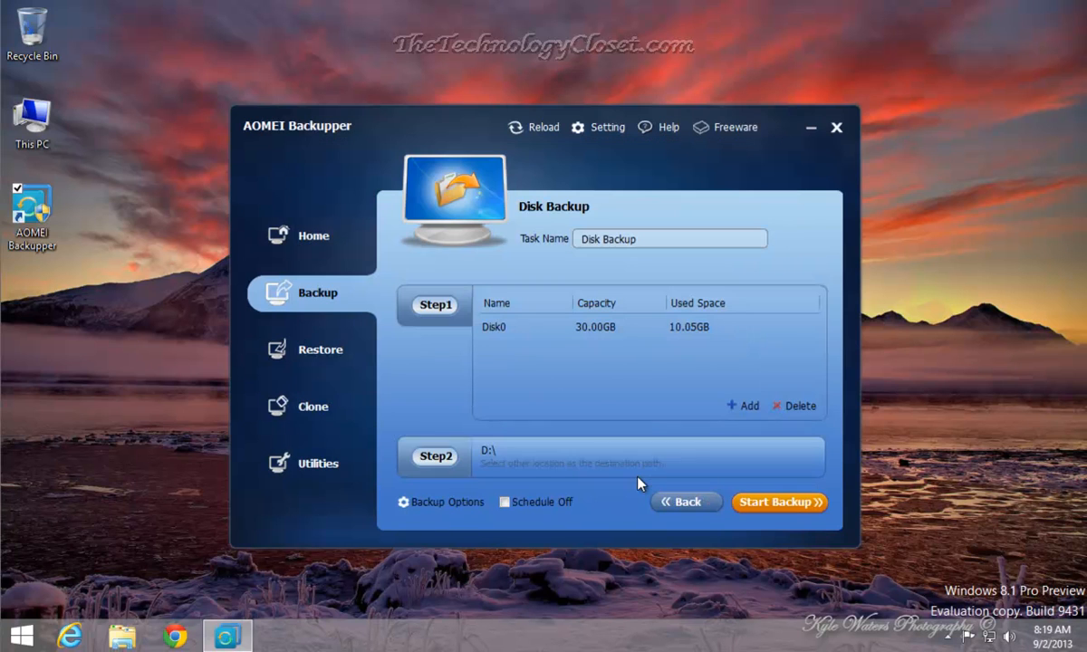
Set the backup destination to the root of the GoFlex Drive, D:\
click(436, 457)
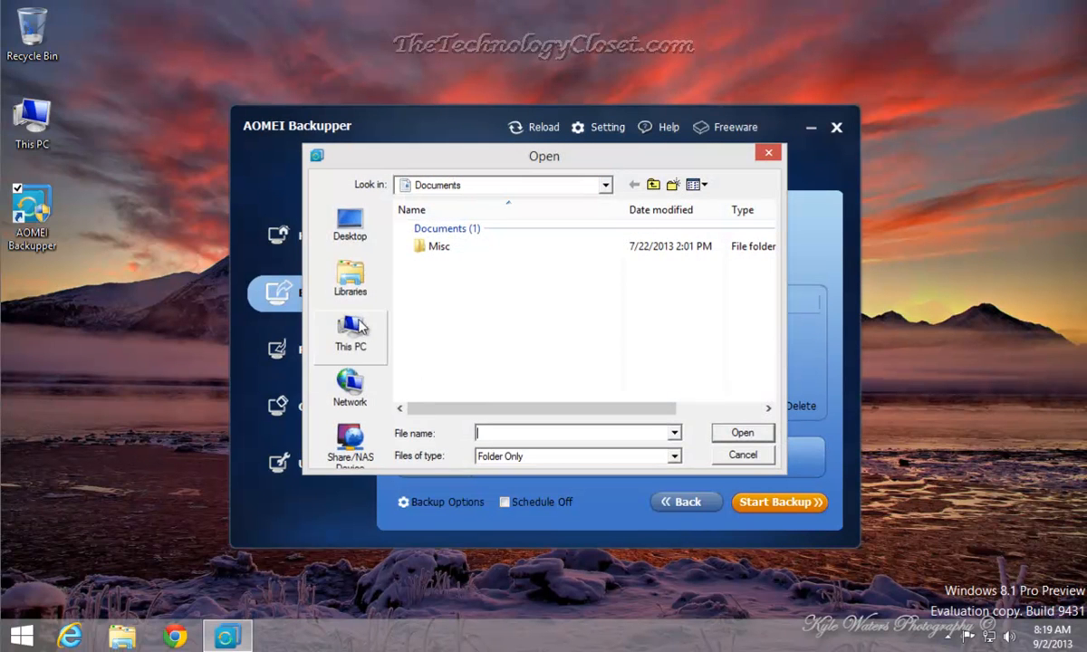
click(358, 339)
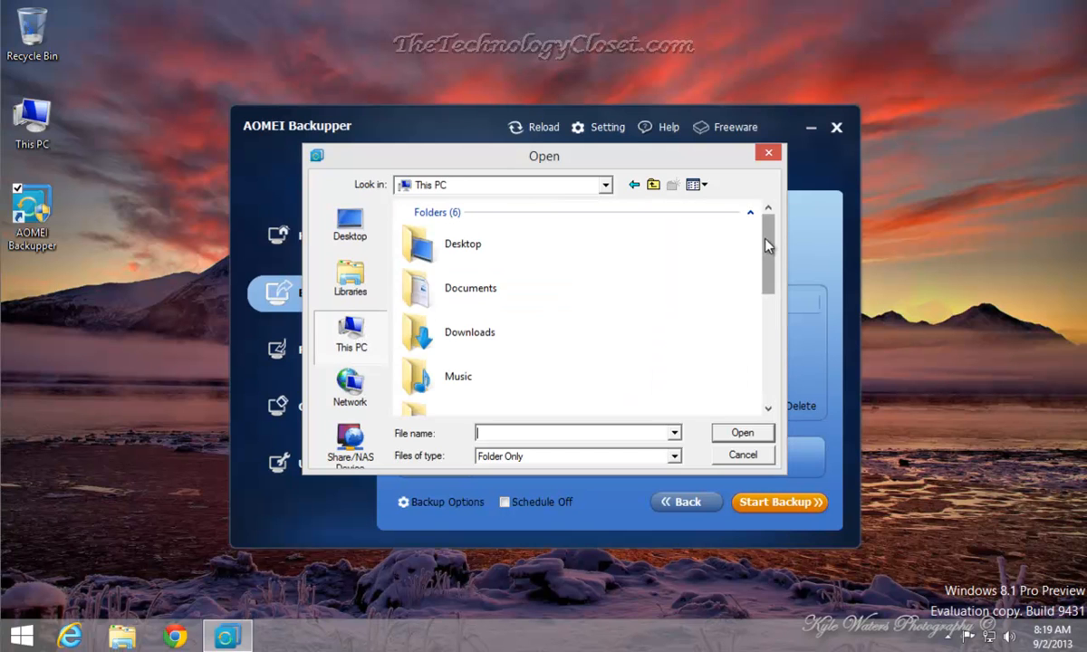
scroll(717, 225, down, 5)
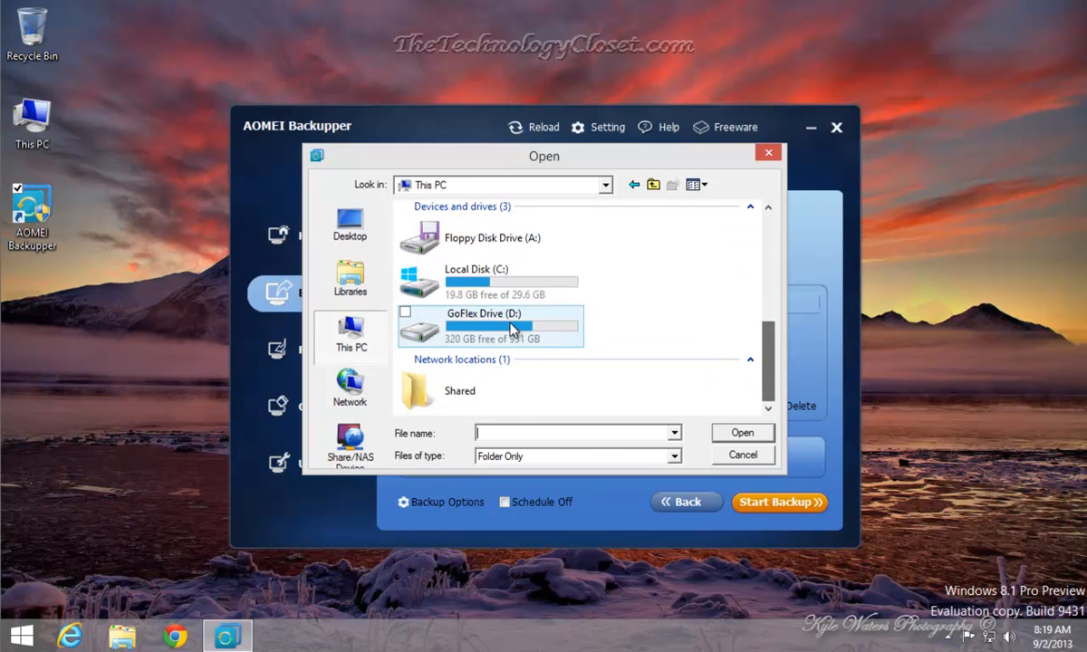
double_click(449, 319)
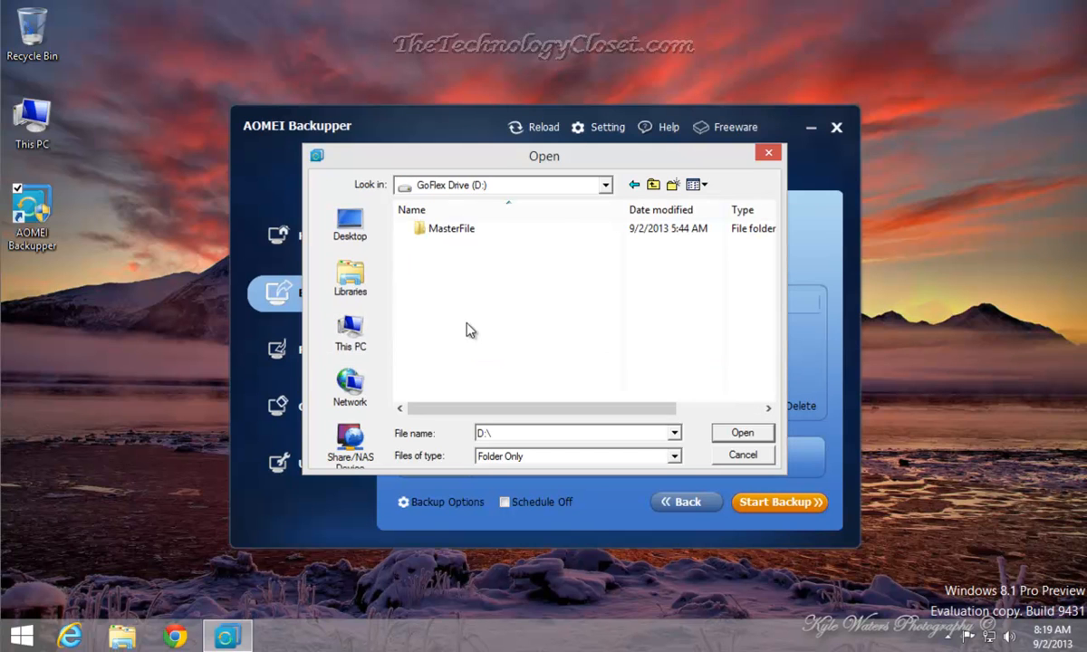
double_click(506, 431)
click(506, 431)
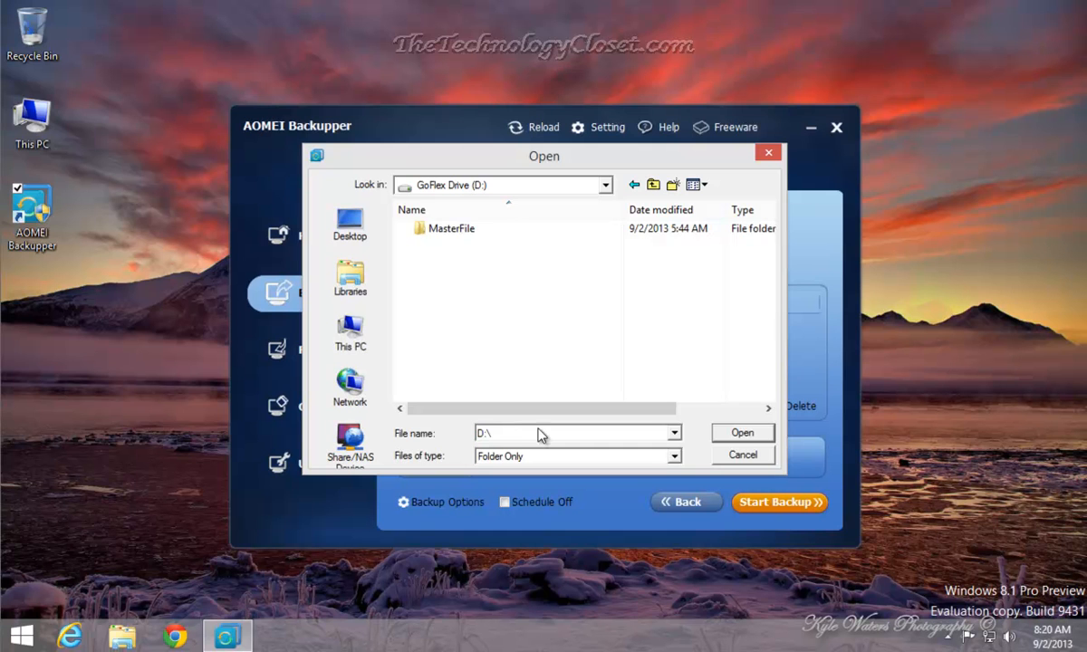
click(742, 434)
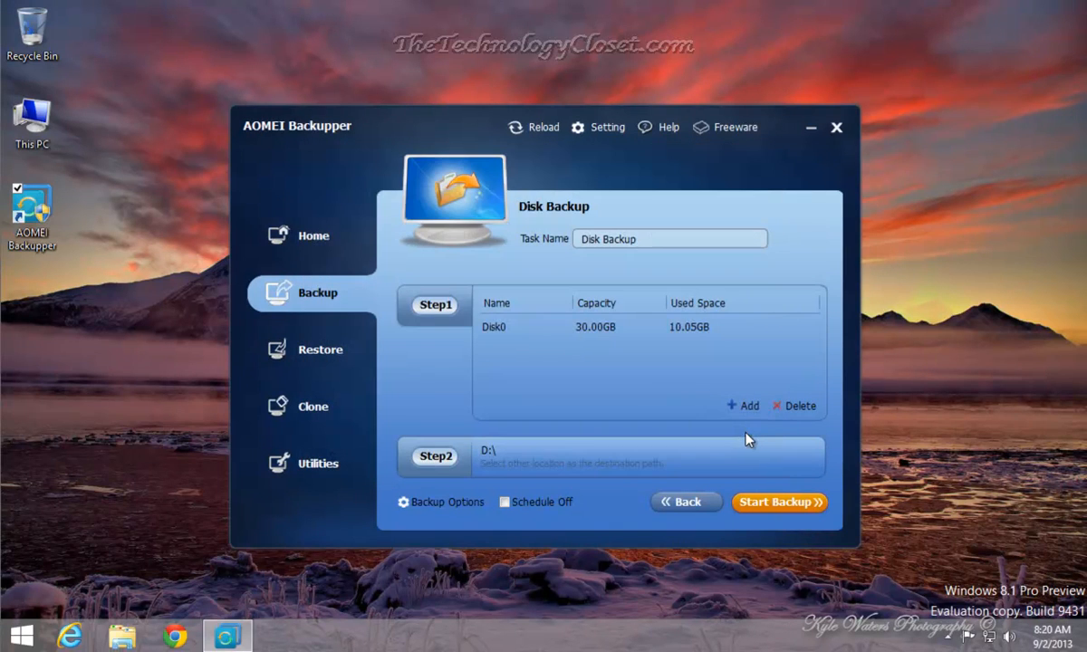
Run the disk backup of Disk0 to completion and finish the operation
click(775, 504)
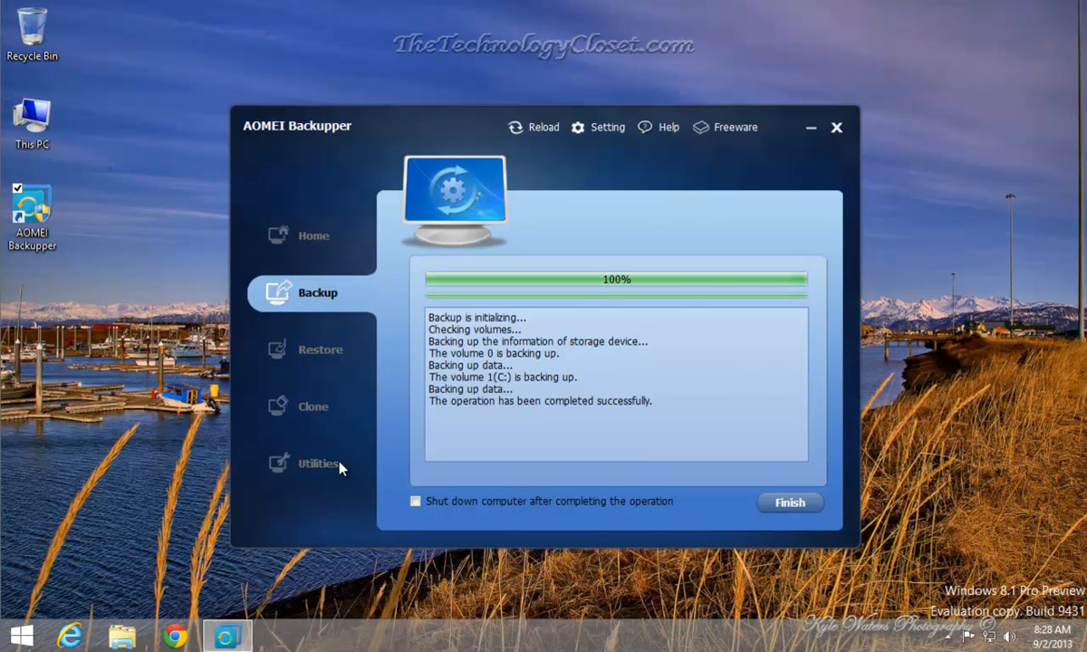
click(789, 501)
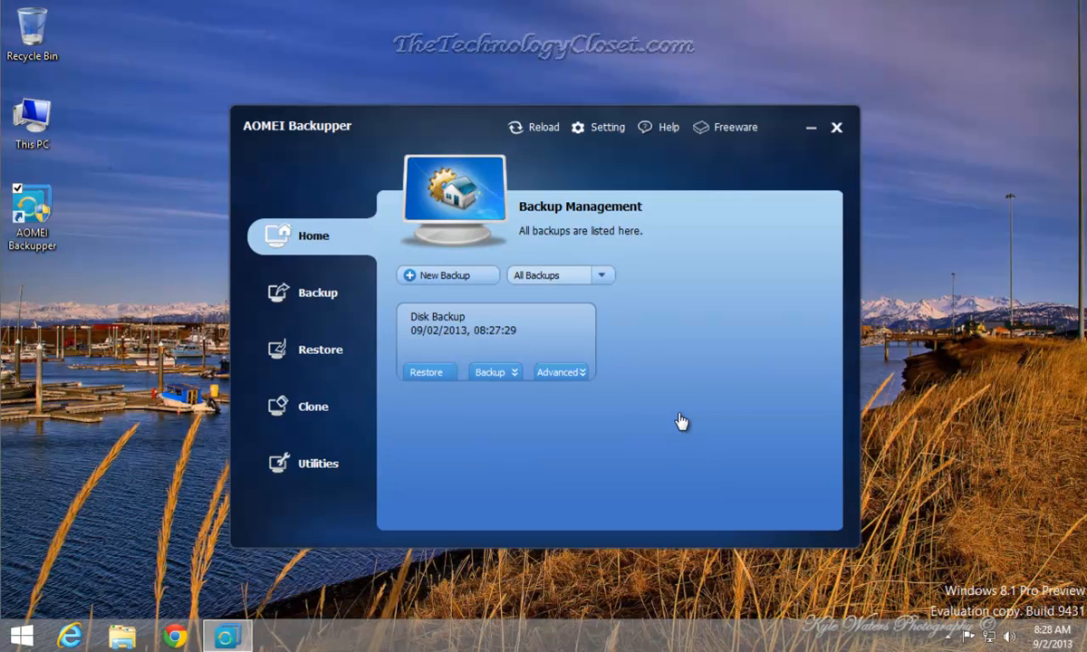
Open the Create Bootable Media utility for making a rescue disc or USB drive
click(318, 464)
click(319, 464)
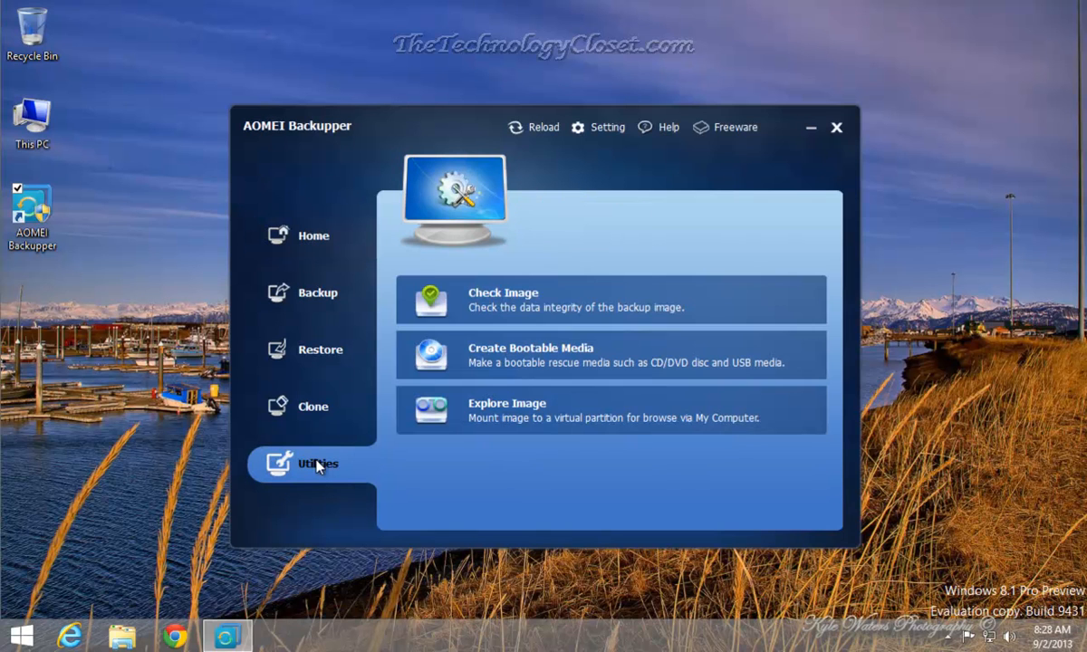
click(586, 363)
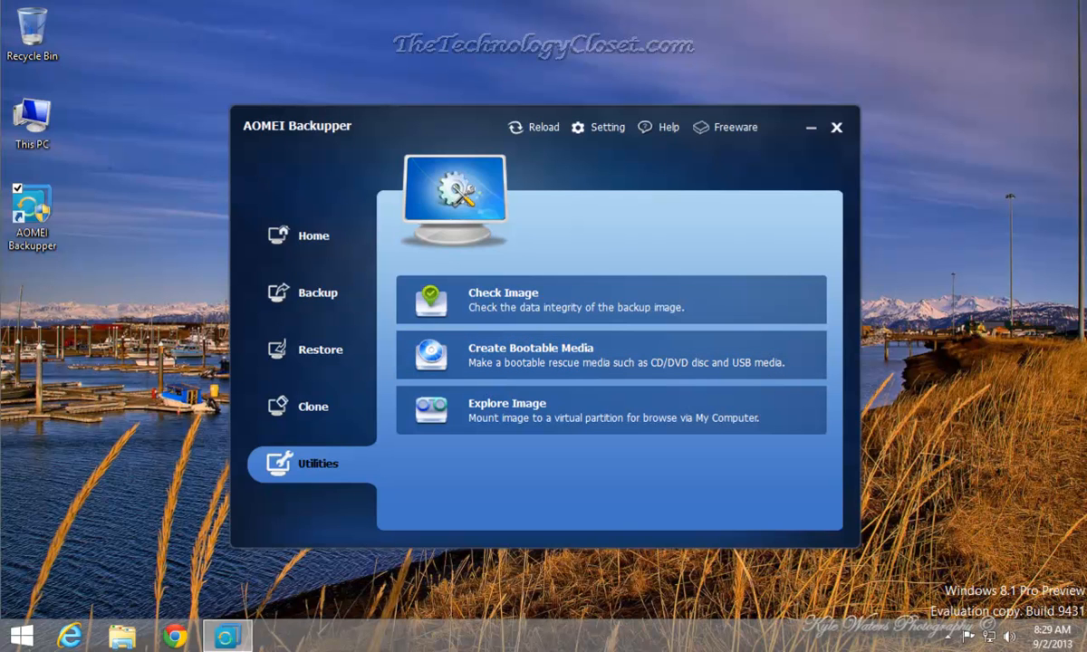